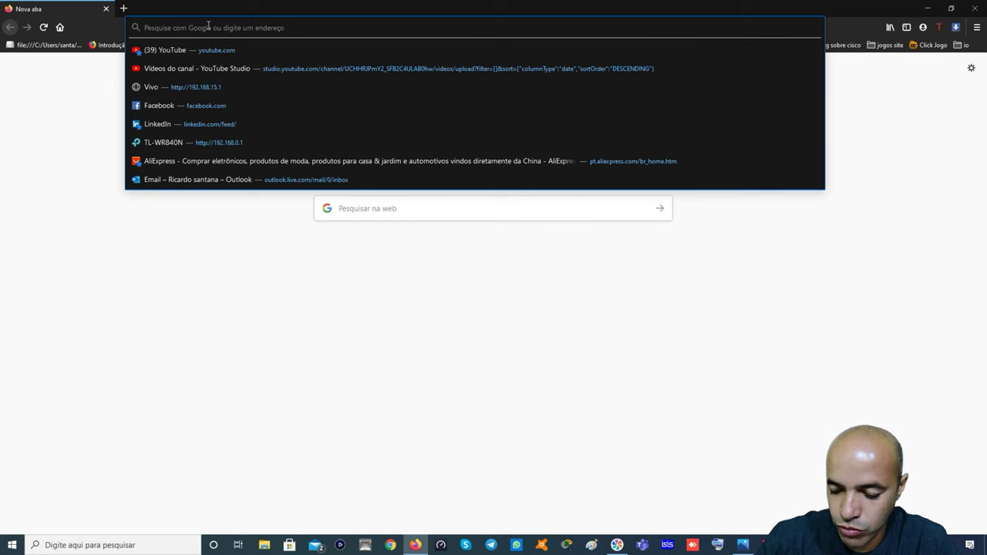
Log in to the router admin page at 192.168.0.1 with the admin password, confirming the single-device notice
text(192.168.)
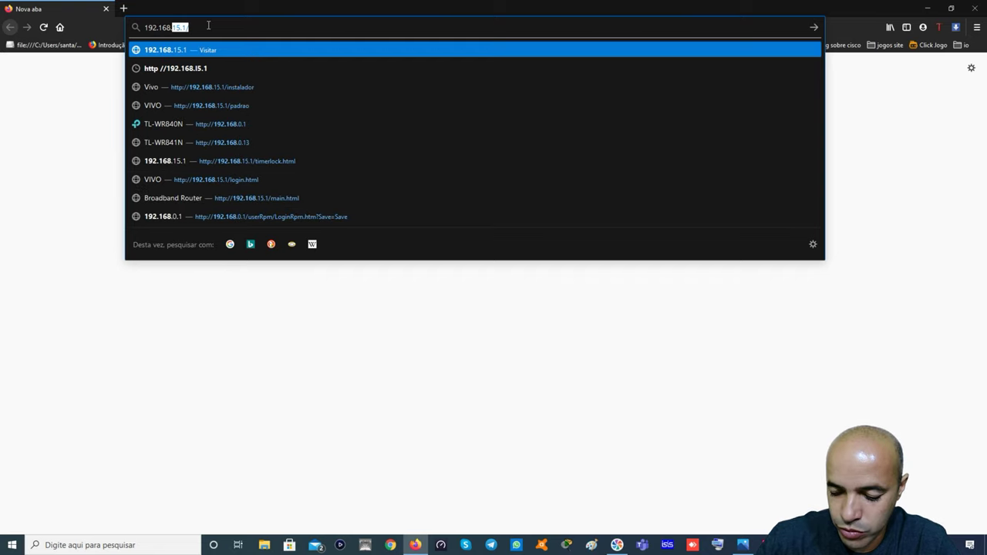
text(0.1)
key(Return)
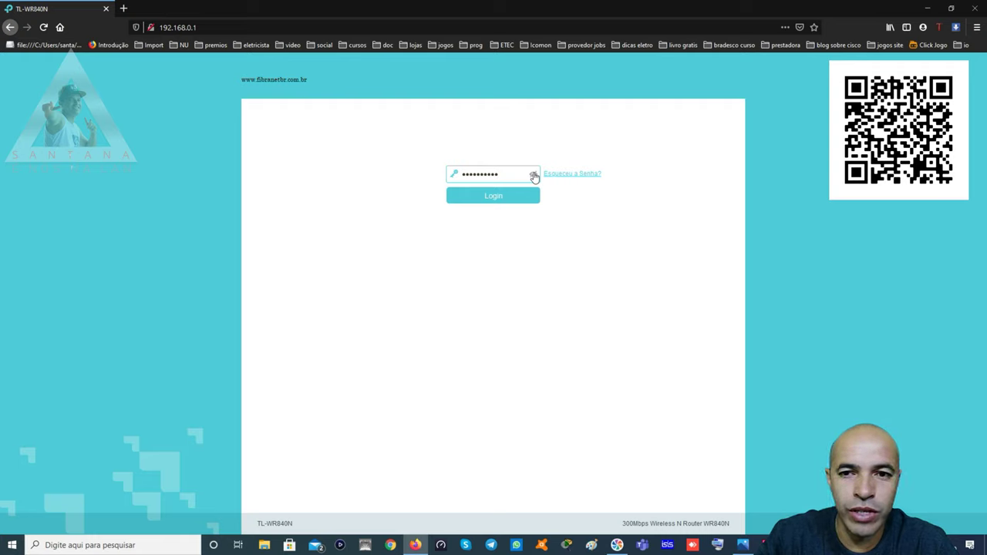
click(534, 176)
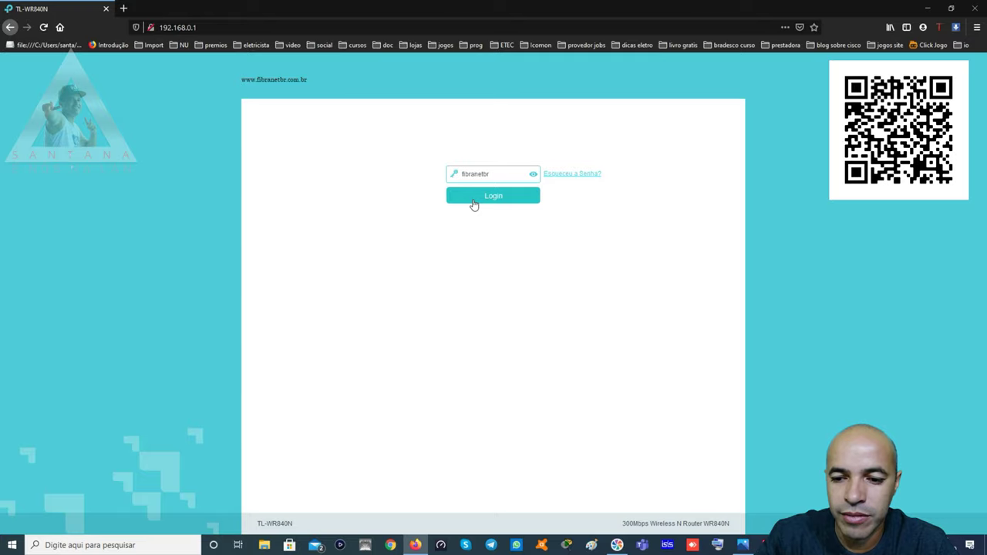
click(492, 195)
click(608, 285)
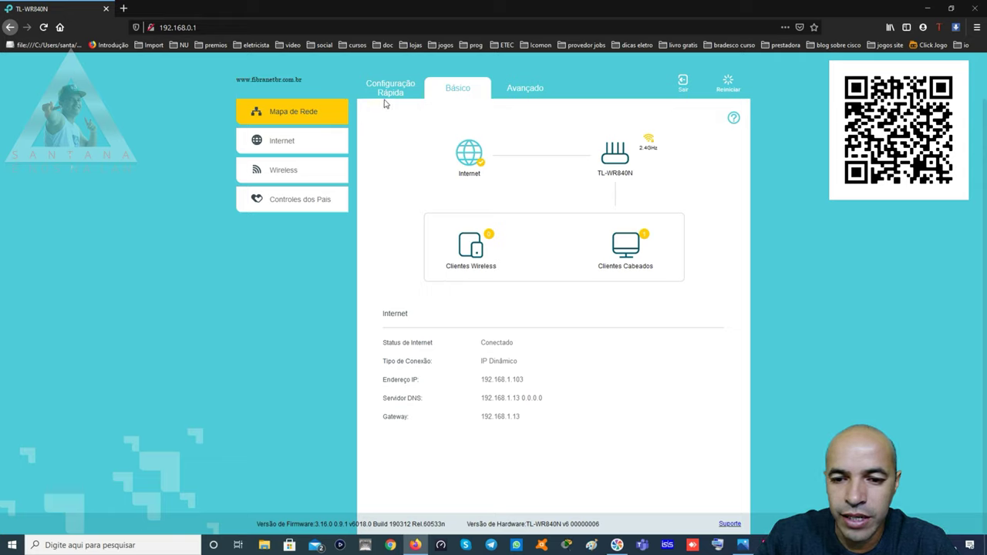
Go to Avançado > Wireless > Configurações Wireless for the main network ceu
click(522, 90)
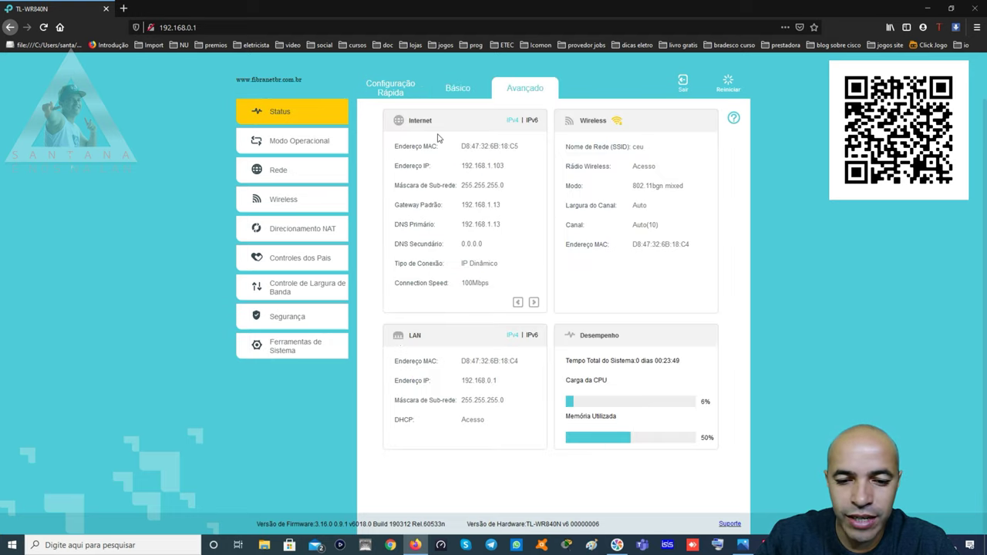
click(279, 200)
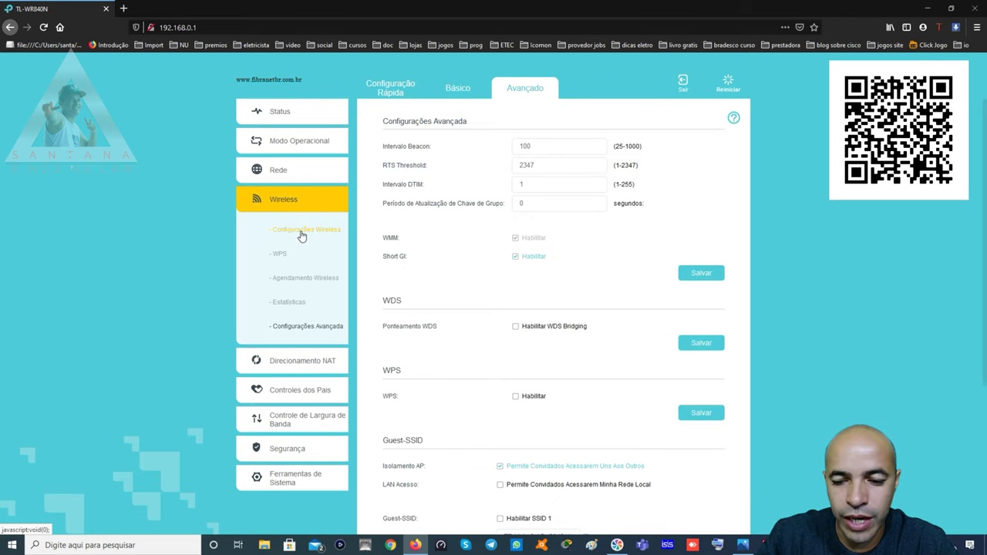
click(301, 233)
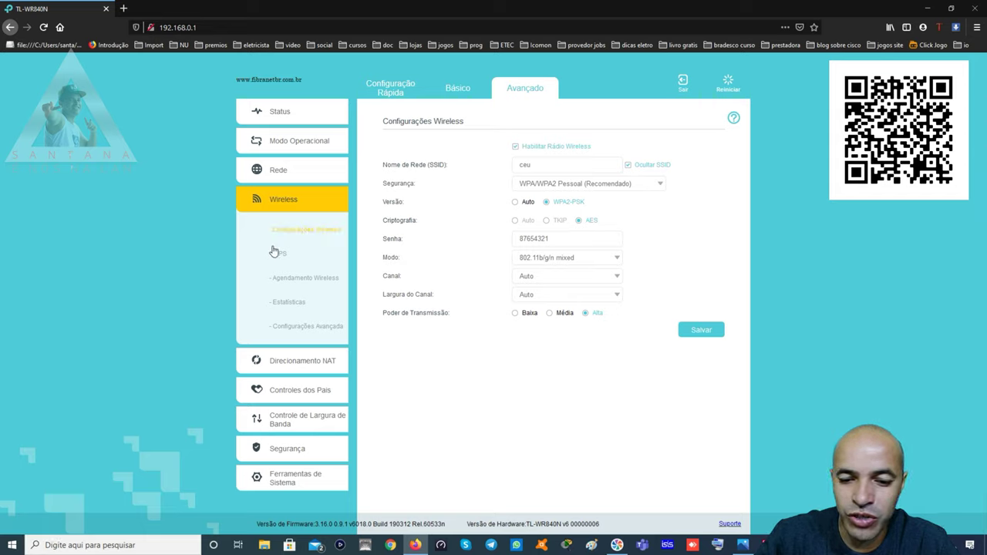
Open Wireless > Configurações Avançada and scroll down to the Guest-SSID section
click(290, 331)
scroll(476, 259, down, 4)
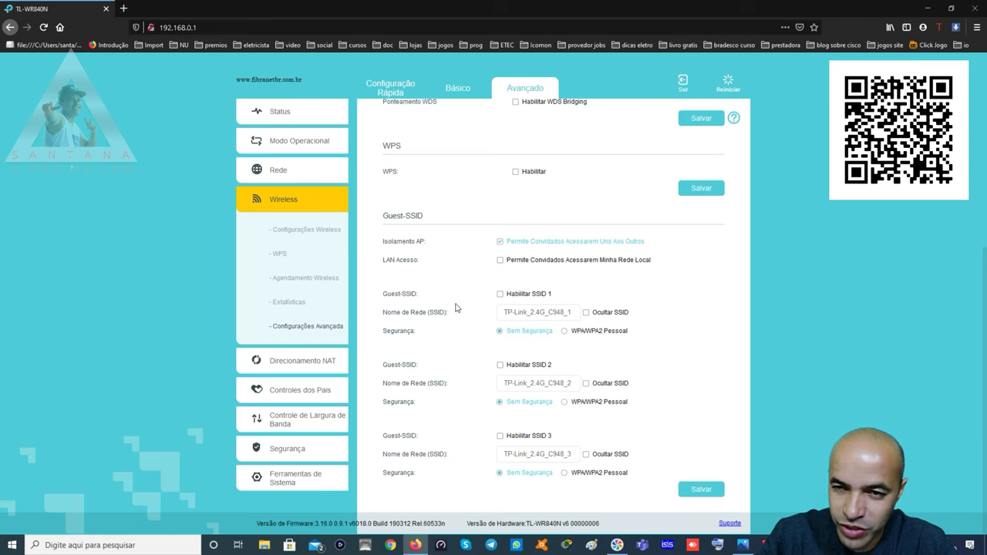
click(499, 294)
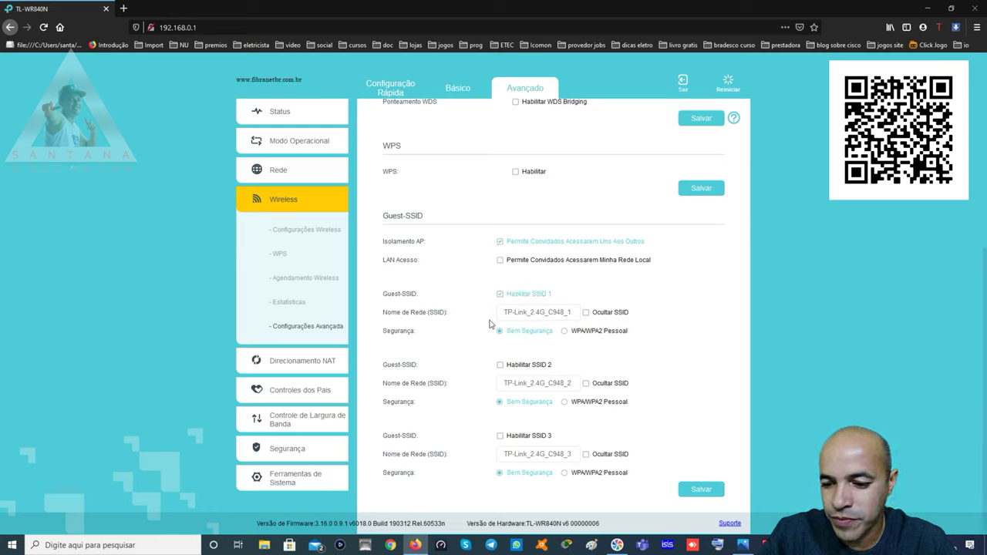
drag(572, 311, 490, 312)
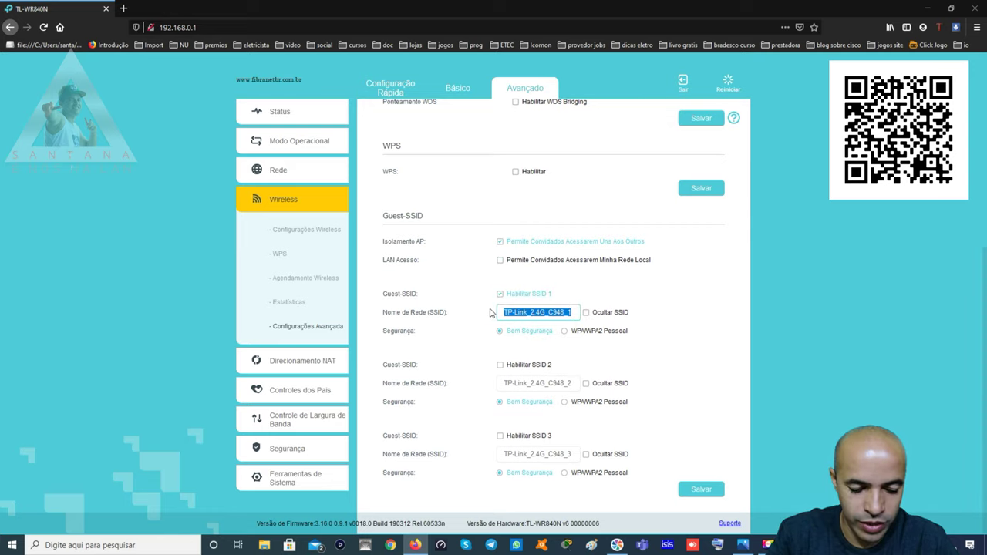
text(ce)
key(BackSpace)
key(BackSpace)
text(ce)
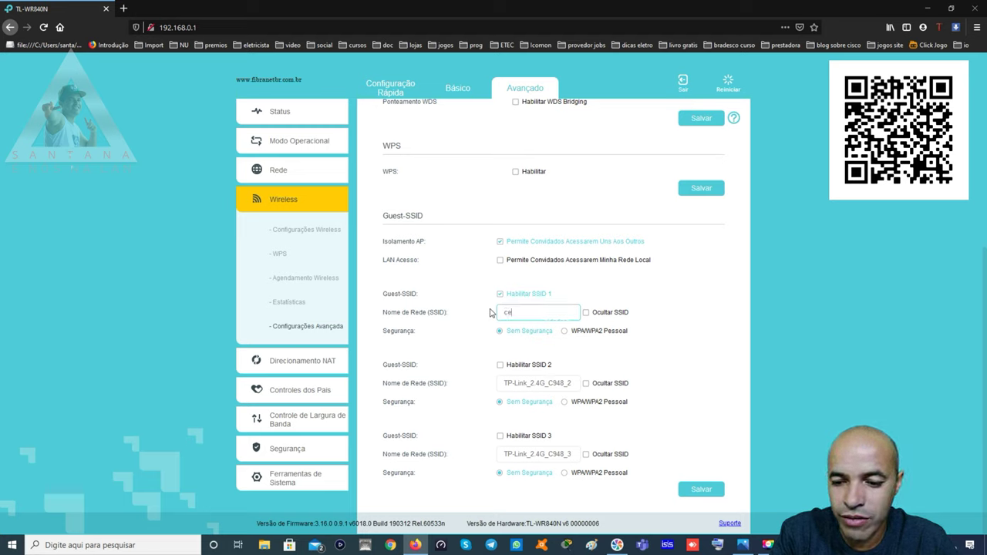
text(u com)
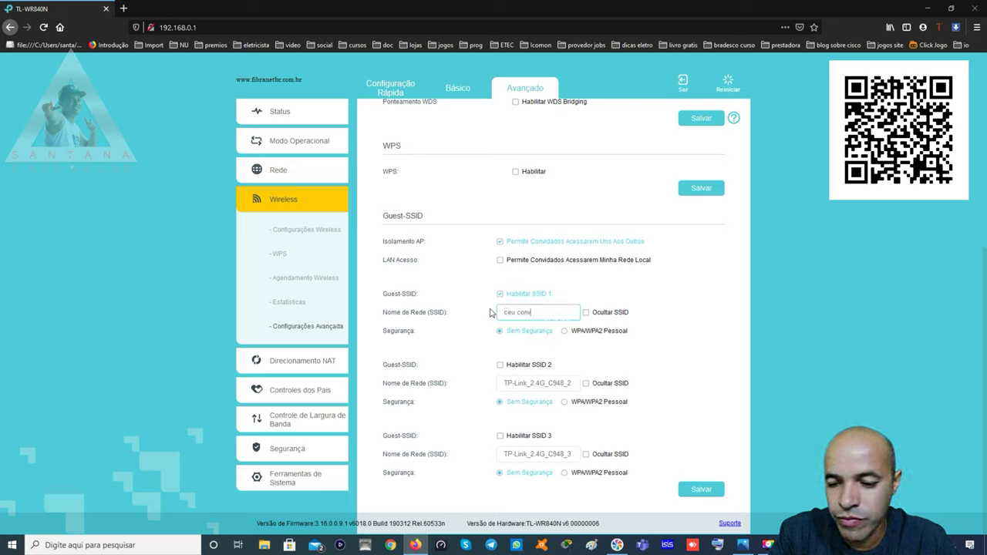
text(vidados)
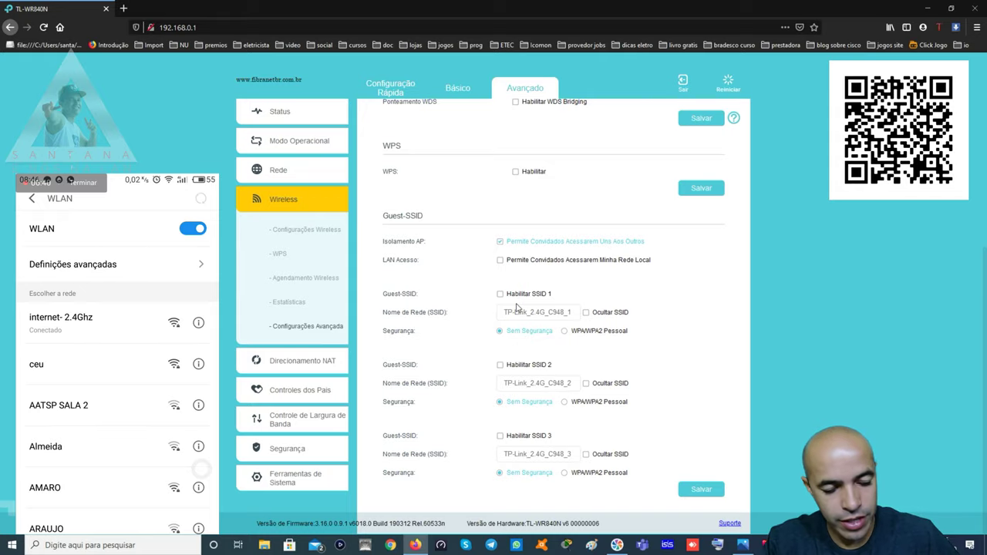
Keep guest local-network access off, enable Guest-SSID 1 and rename it 'ceu convidados'
click(500, 260)
click(499, 260)
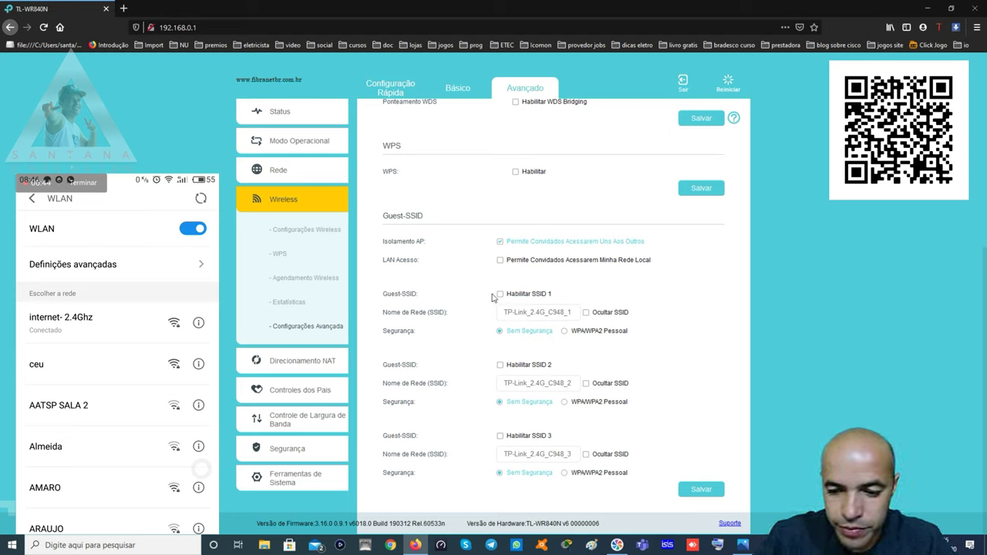
click(500, 294)
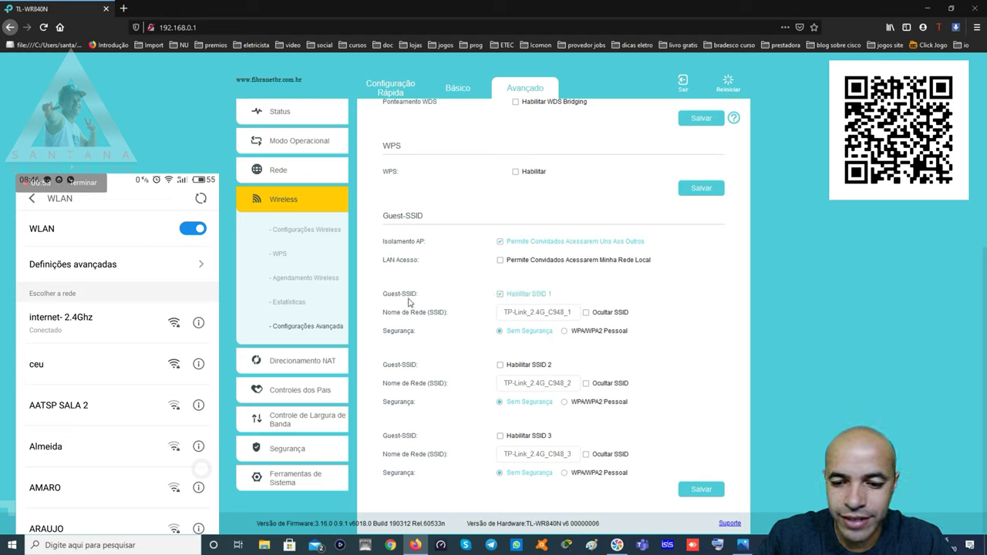
drag(574, 312, 488, 315)
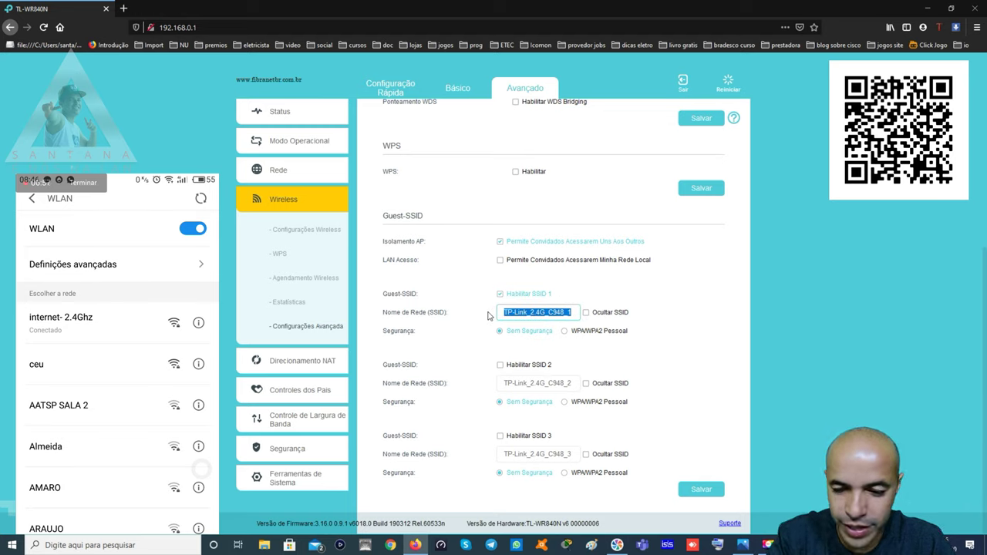
text(c)
text(eu comida)
text(dos)
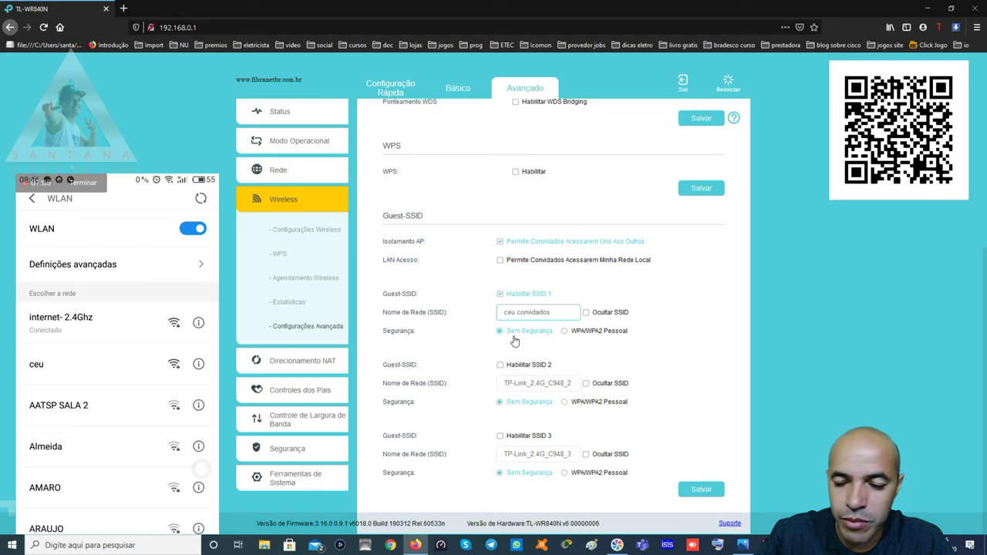
Secure Guest-SSID 1 with WPA/WPA2 Personal and enter the guest network password
click(564, 332)
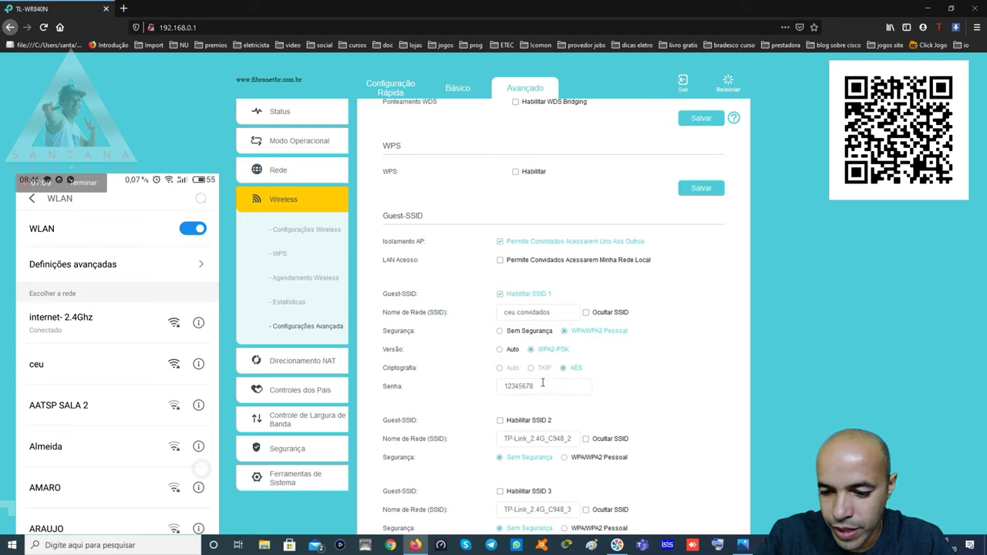
click(542, 381)
text(123456)
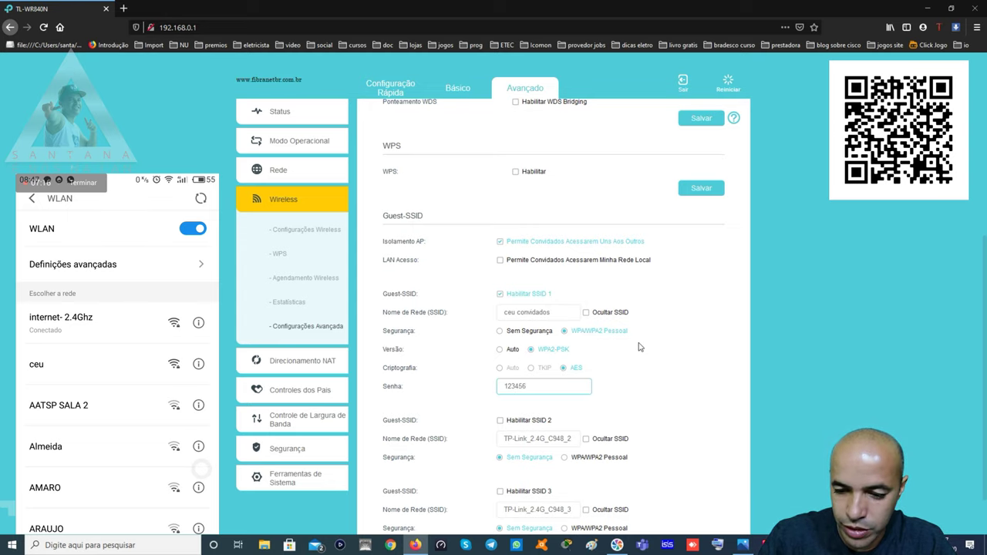
text(78)
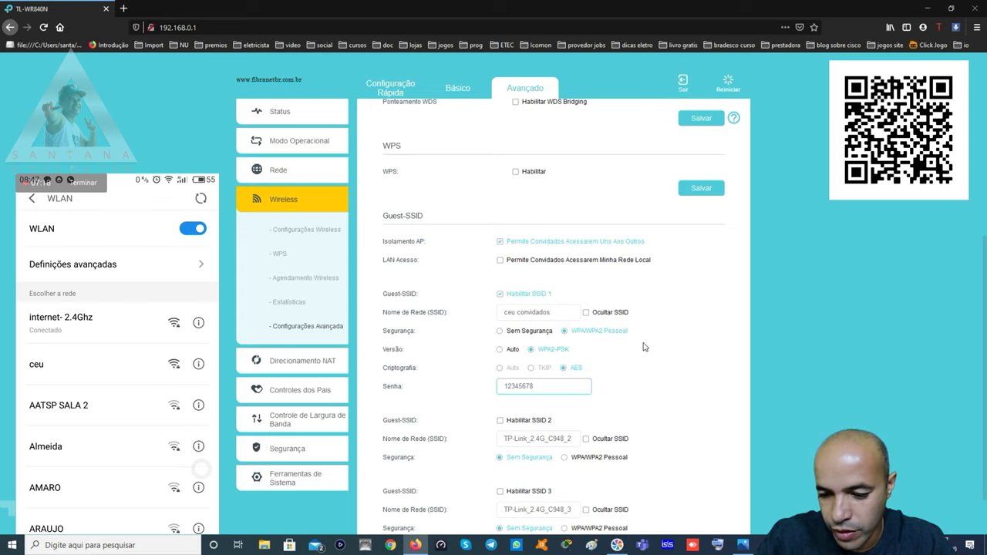
scroll(644, 347, down, 2)
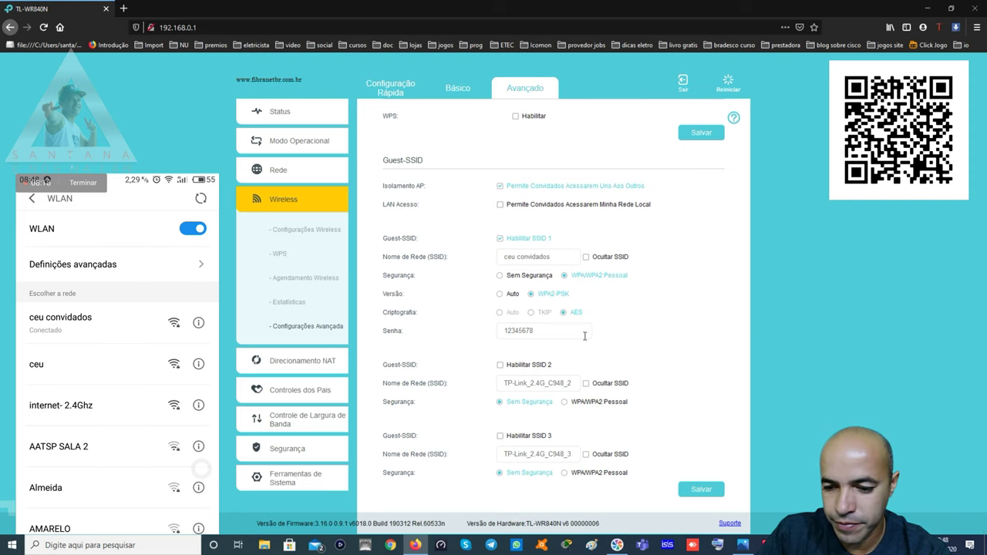
Untick Habilitar SSID 1 and save the guest network settings
click(499, 239)
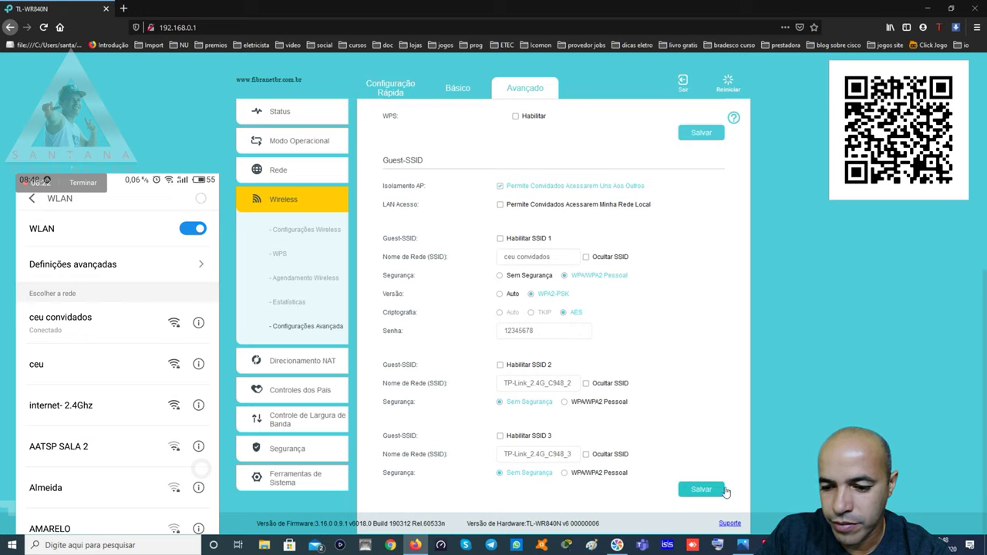
click(698, 492)
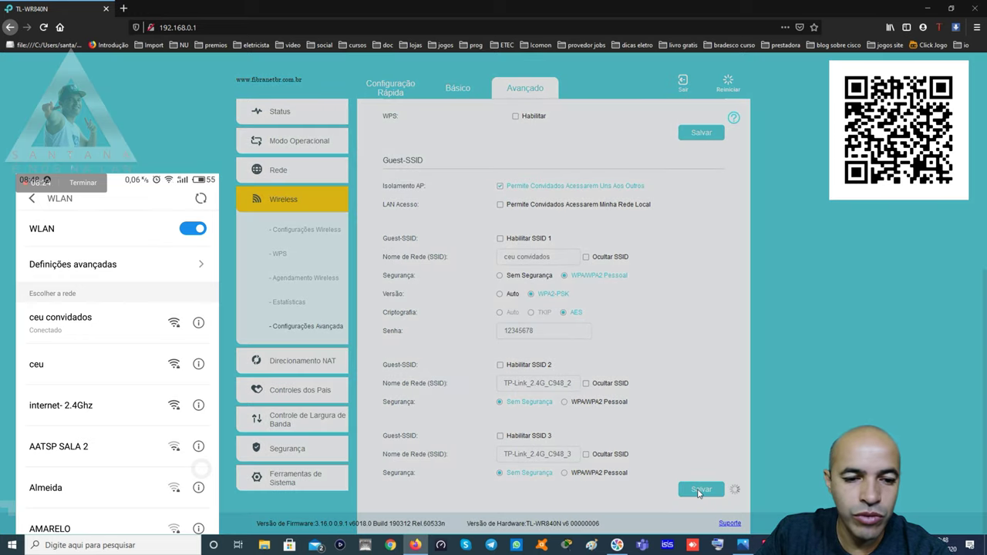